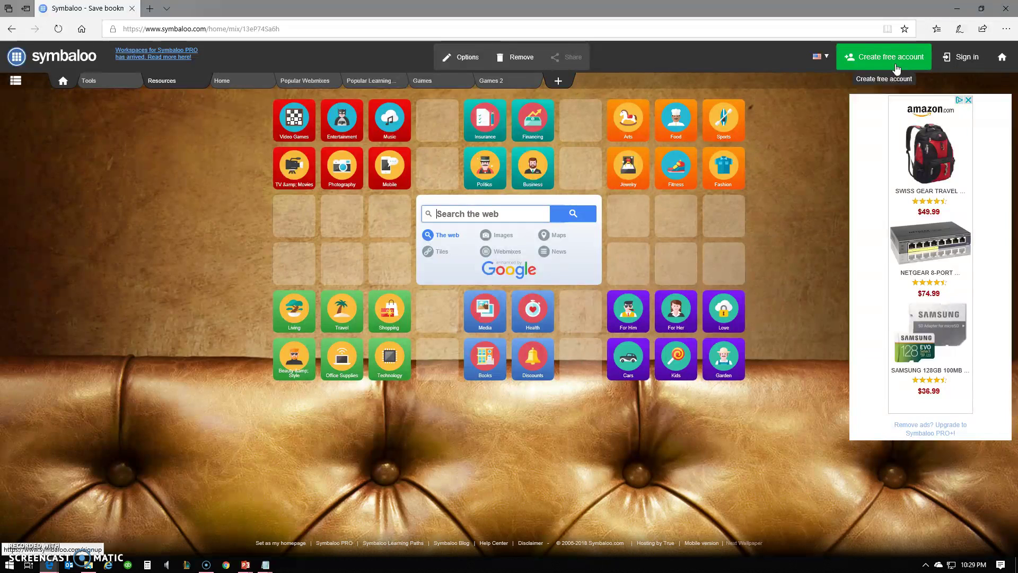
# - View the personal account registration form, then switch to signing in with Google instead
pyautogui.click(896, 68)
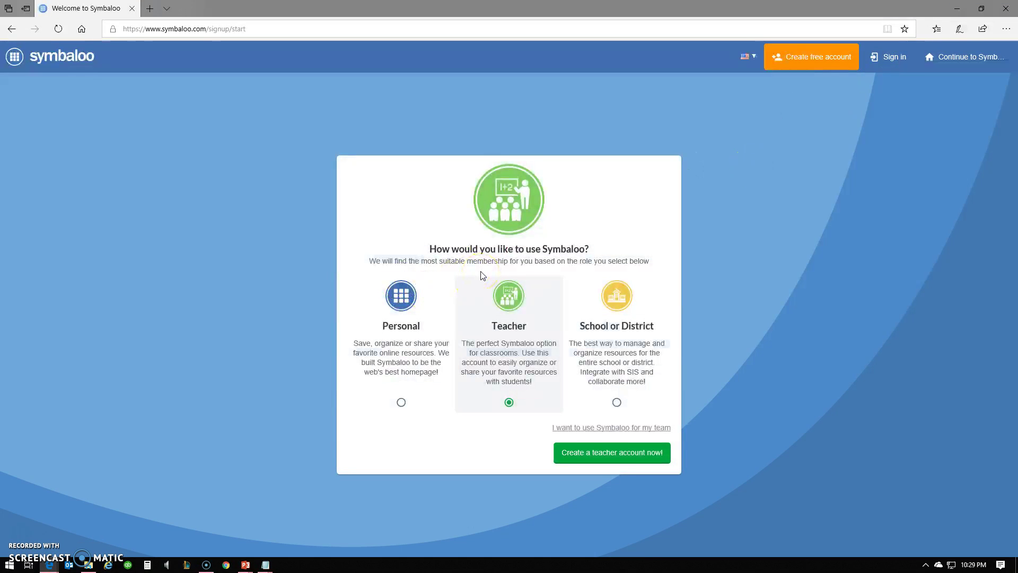
pyautogui.click(424, 331)
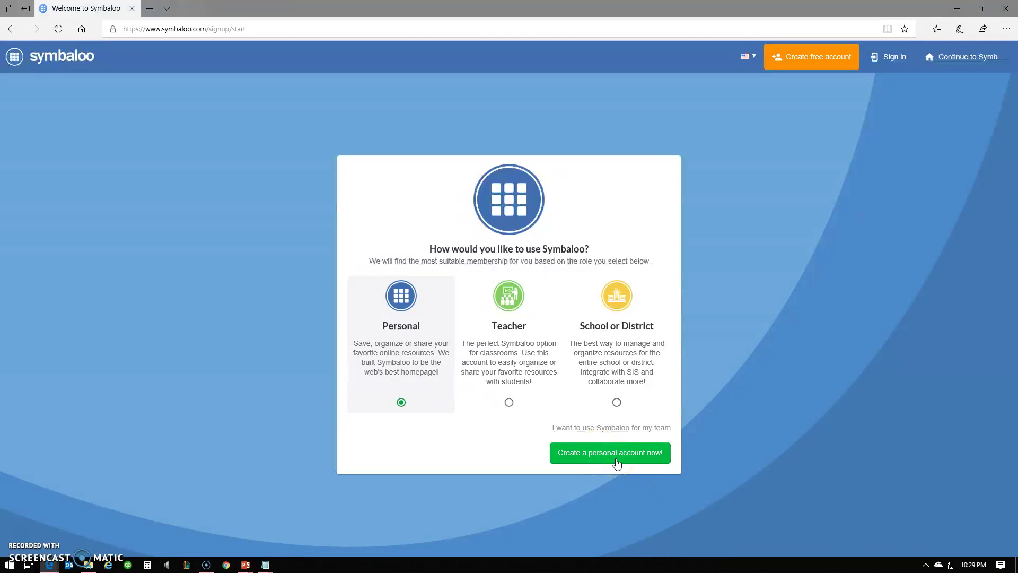
pyautogui.click(576, 376)
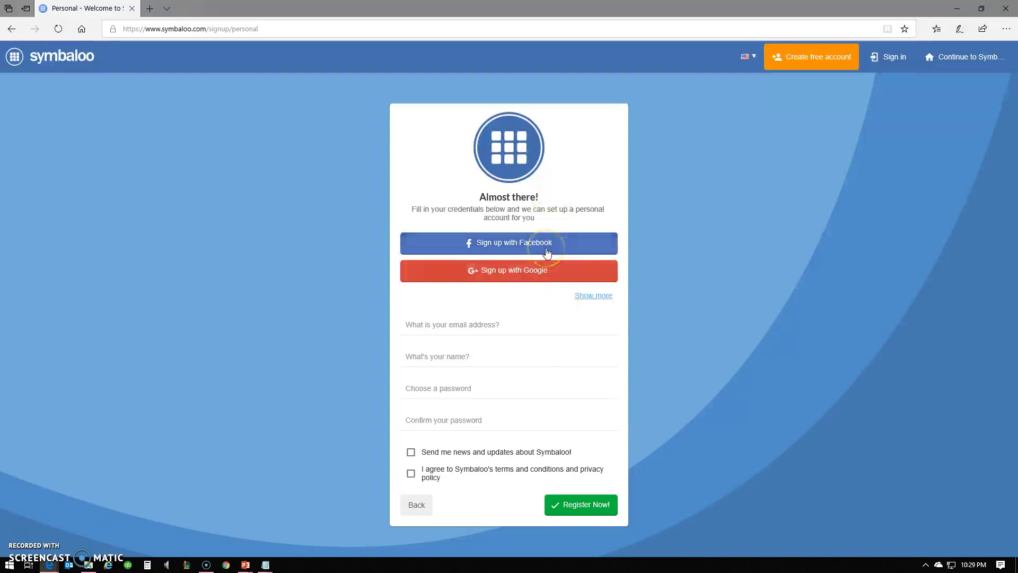
pyautogui.click(888, 56)
pyautogui.click(533, 270)
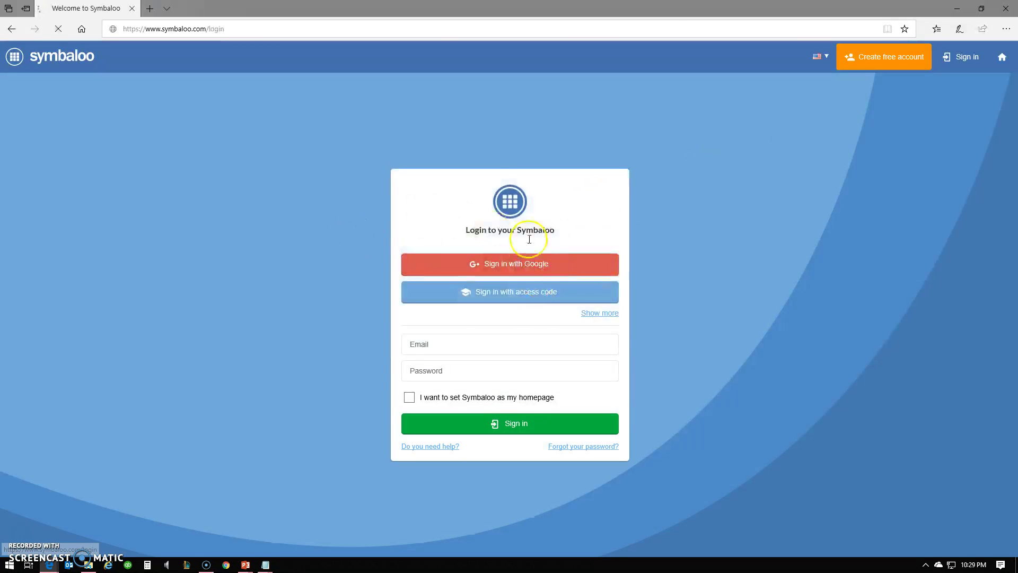
# - Choose your Google account to finish logging in and reach the Tools webmix
pyautogui.click(448, 378)
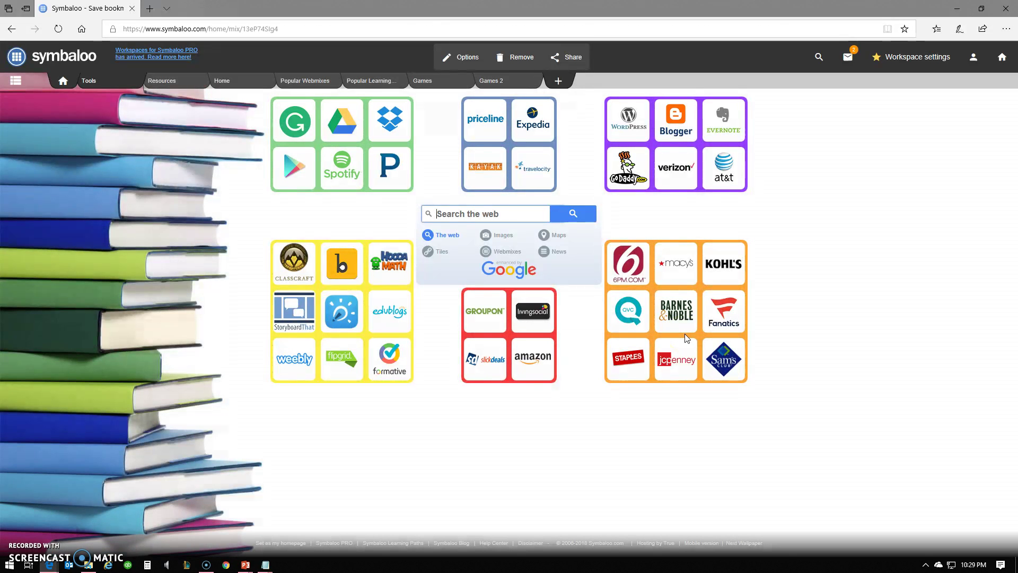
pyautogui.click(518, 63)
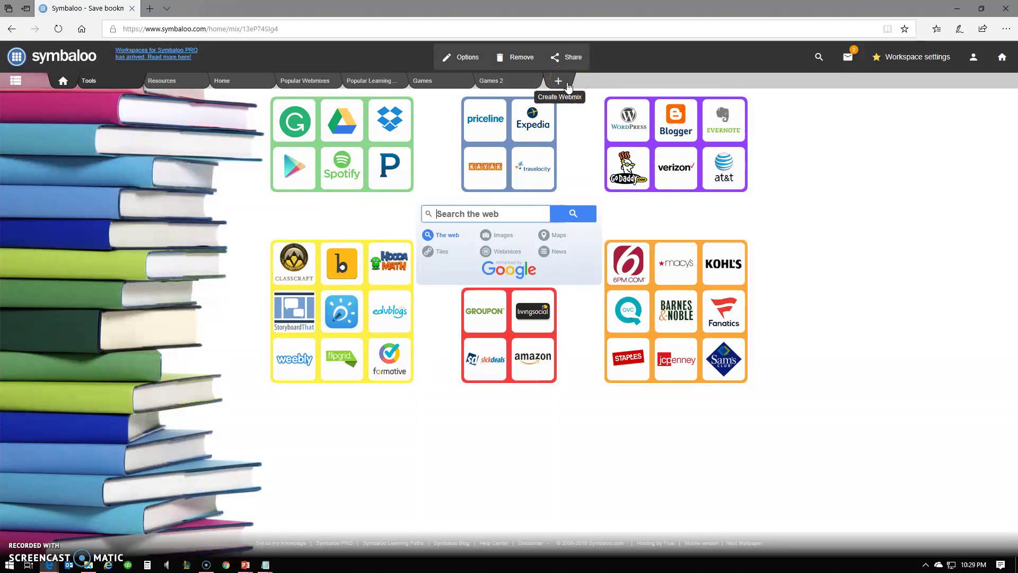
# - Add a webmix named 'Test', which opens as its own tab with a blank tile grid
pyautogui.click(568, 86)
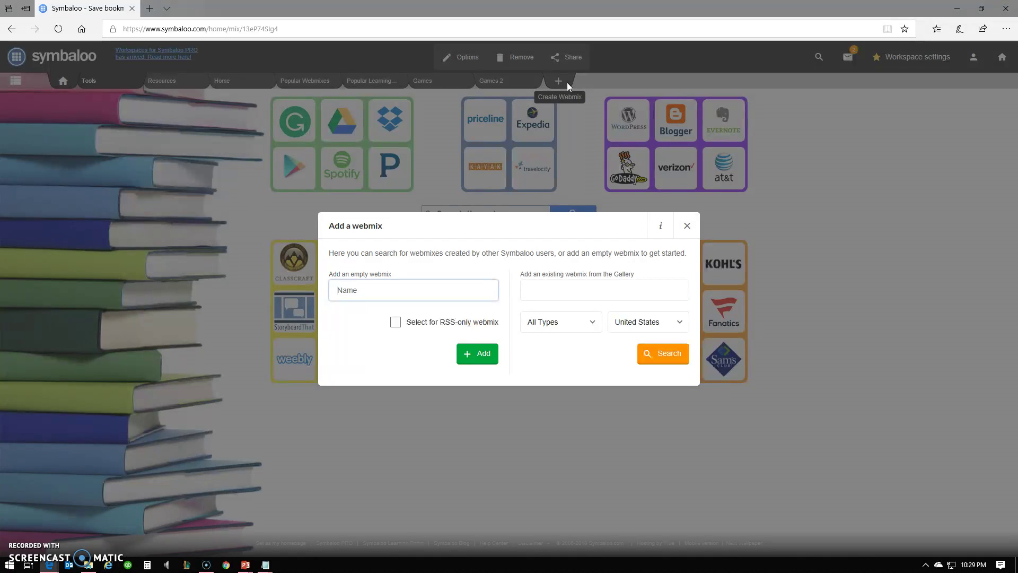
pyautogui.click(430, 281)
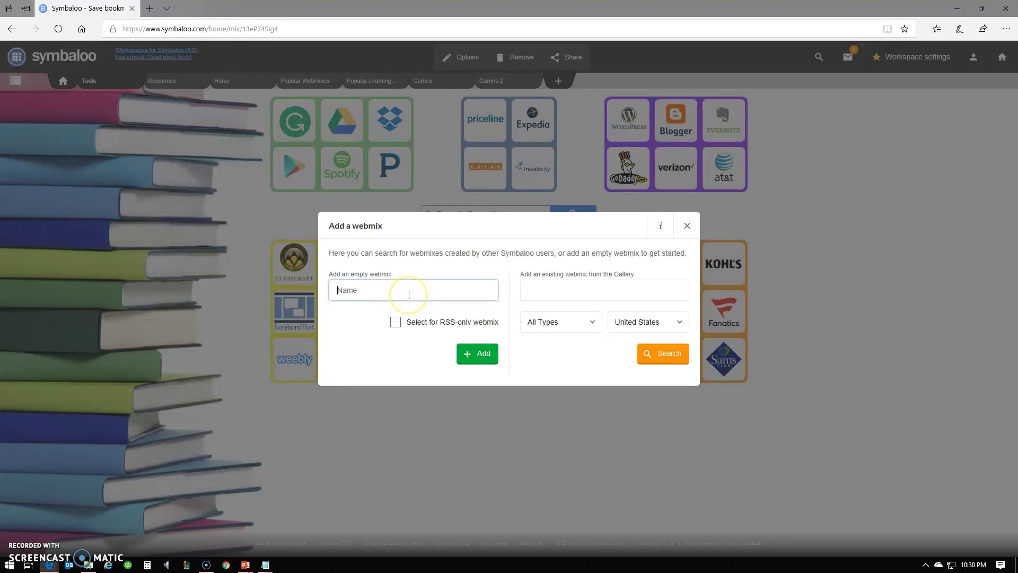
pyautogui.write('Test')
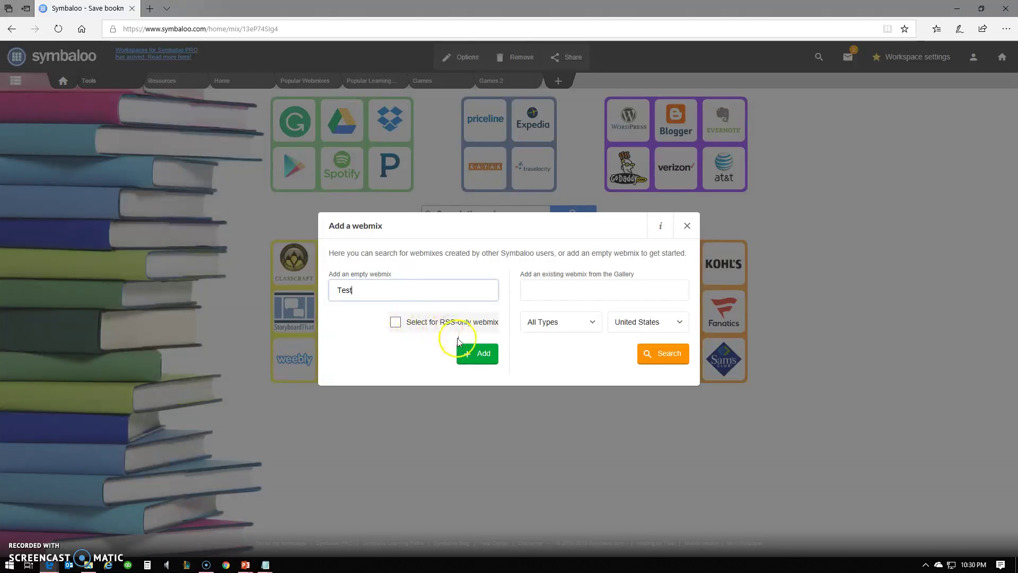
pyautogui.click(476, 355)
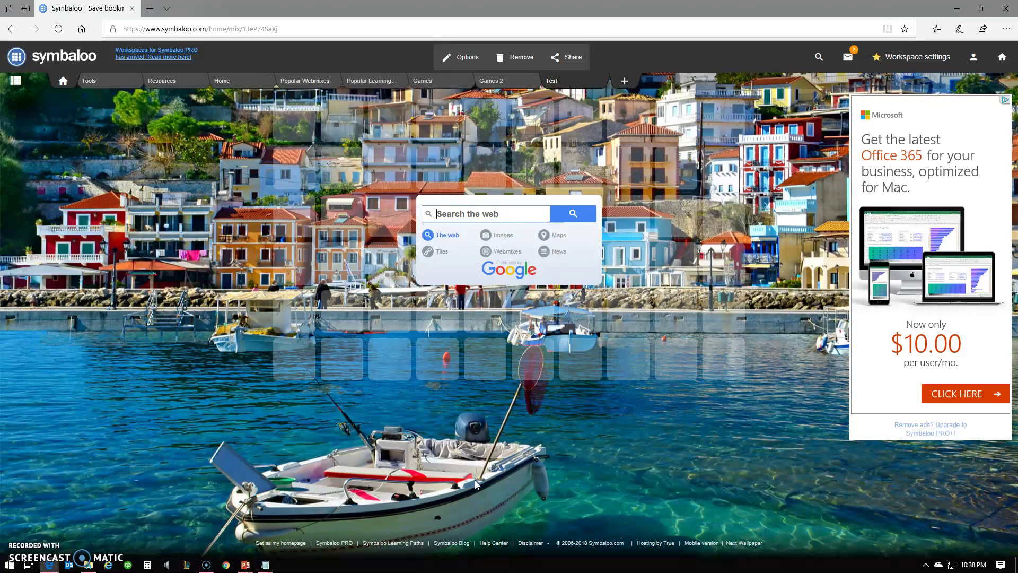
# - Search tiles for 'khan' and add the Khan Academy tile to the first empty slot
pyautogui.click(293, 126)
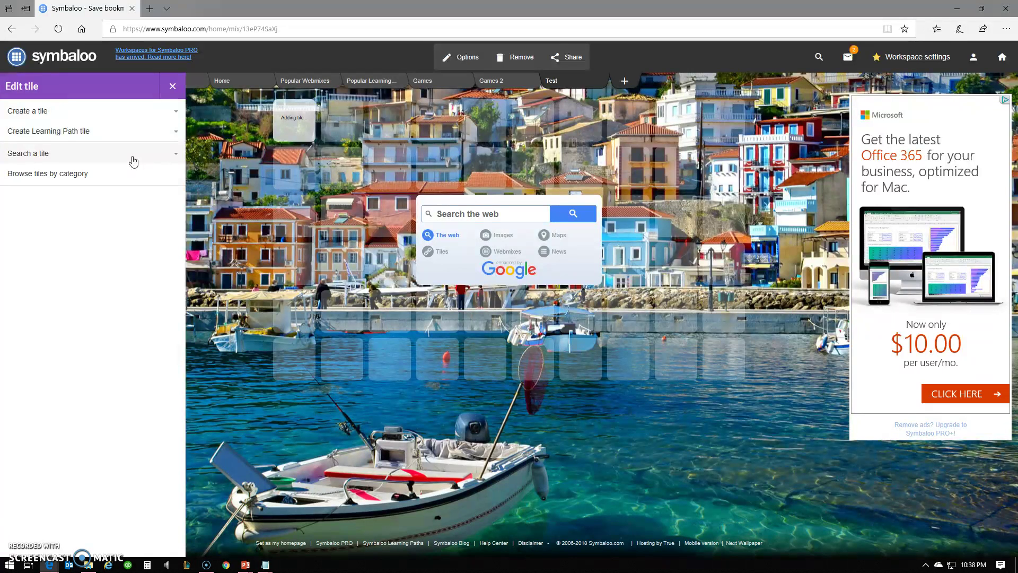
pyautogui.click(57, 155)
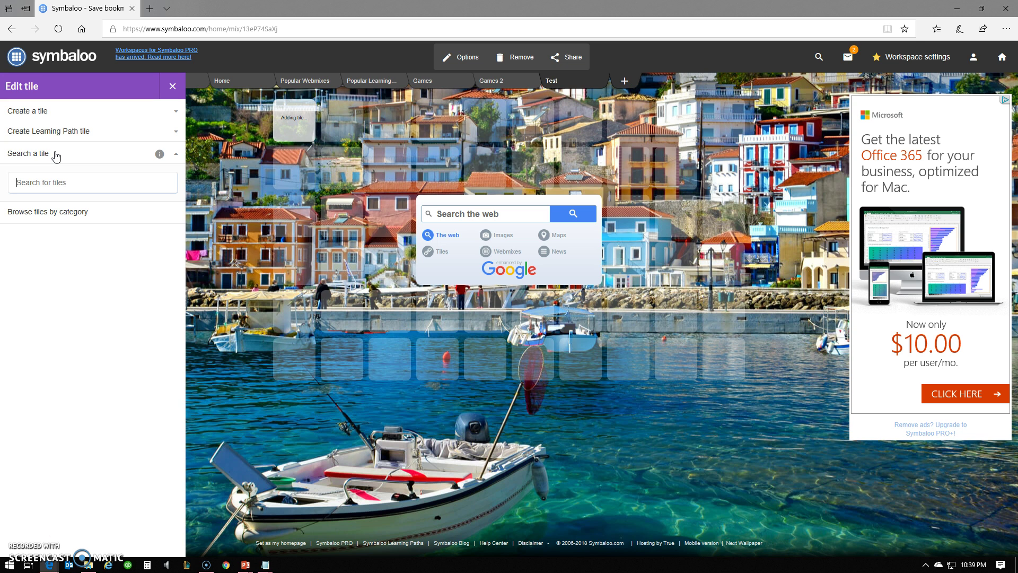
pyautogui.click(50, 184)
pyautogui.write('khan')
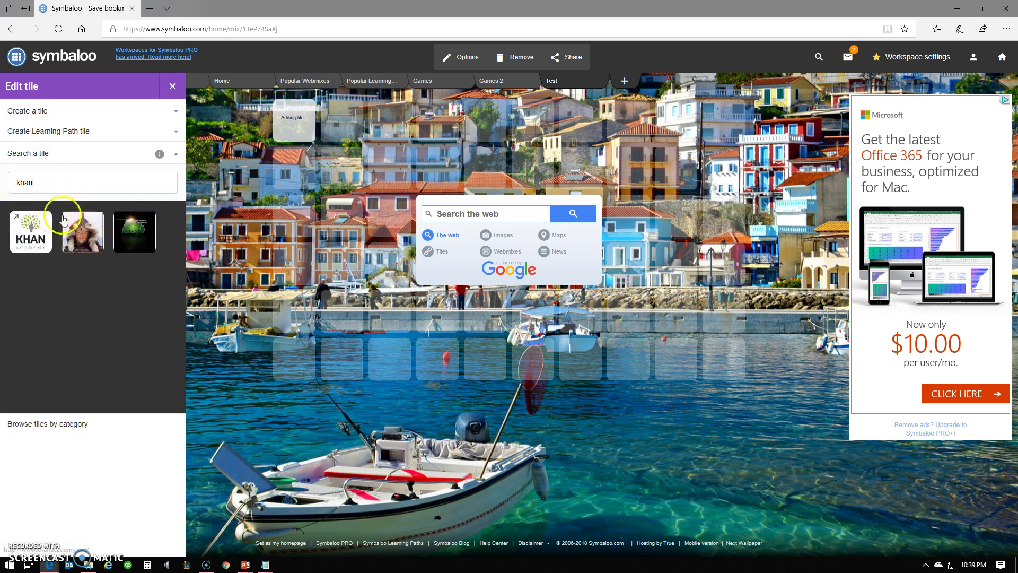
pyautogui.click(39, 233)
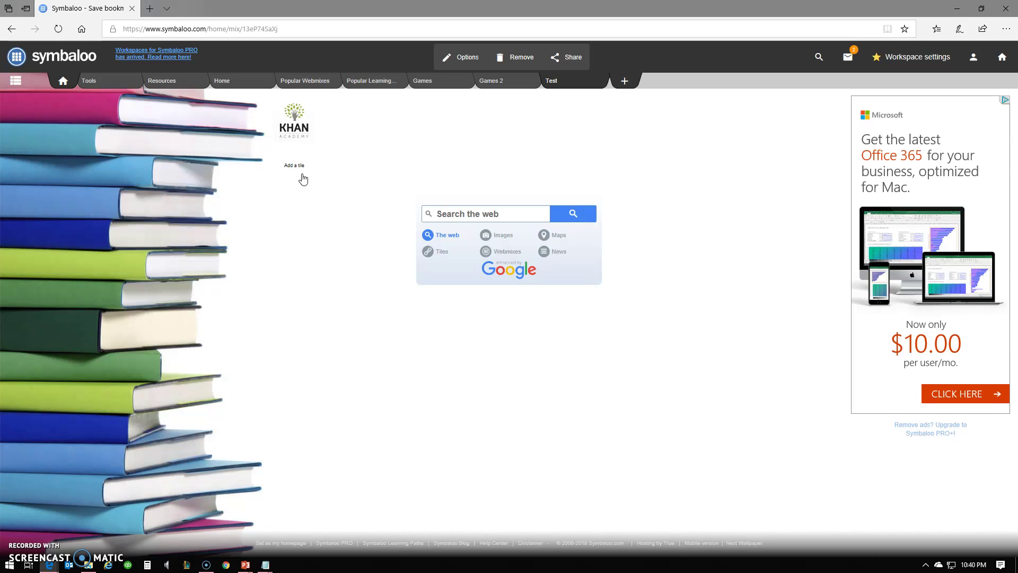
# - Browse tiles by category, filter to Math, and add BrainPOP Math below Khan Academy
pyautogui.click(293, 166)
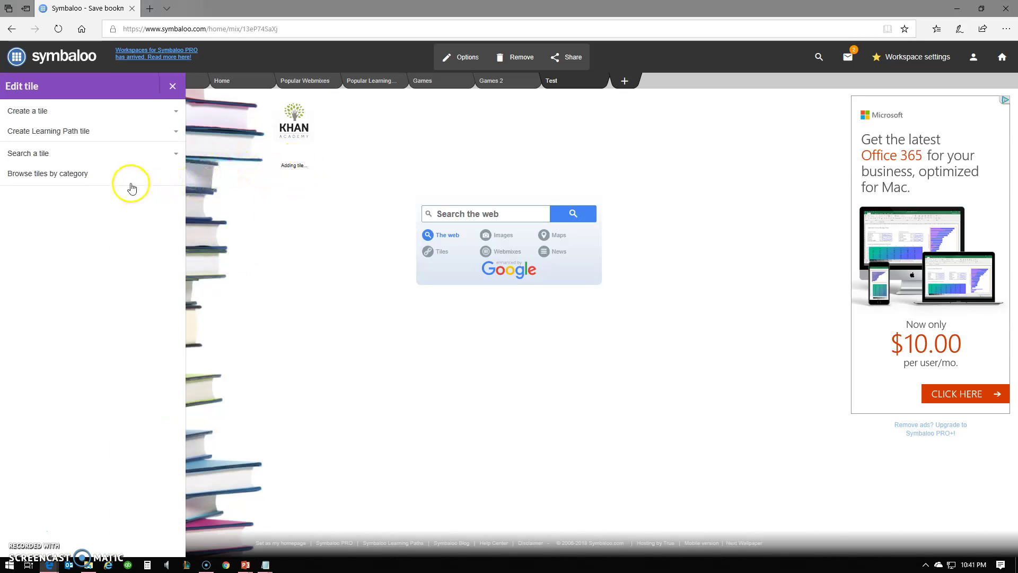
pyautogui.click(93, 183)
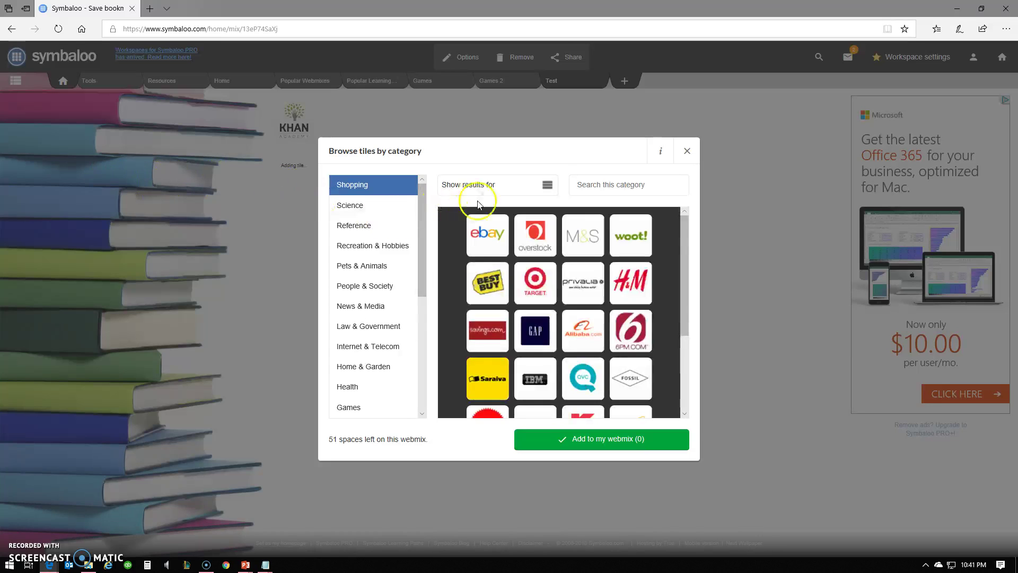
pyautogui.click(364, 213)
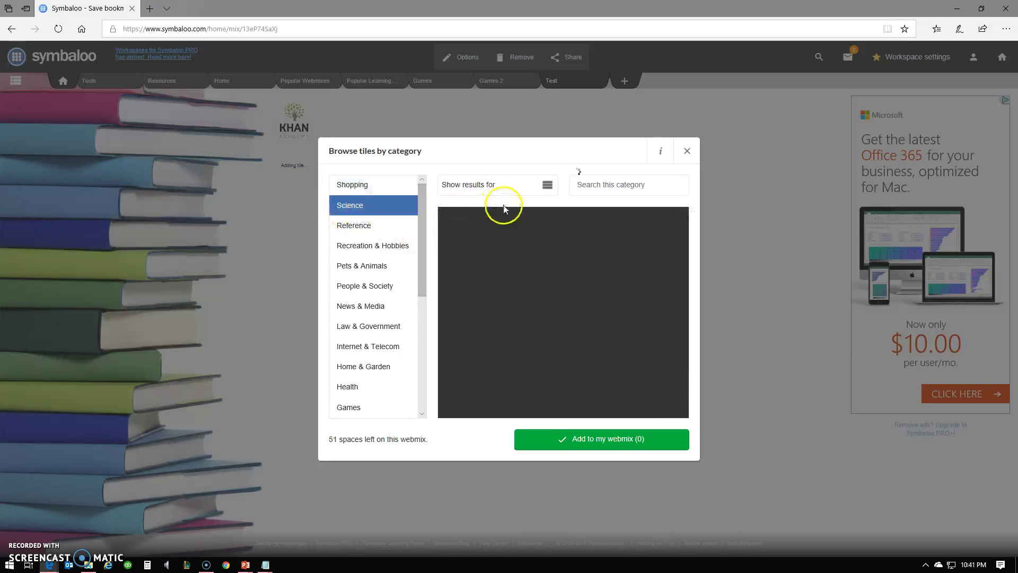
pyautogui.click(508, 189)
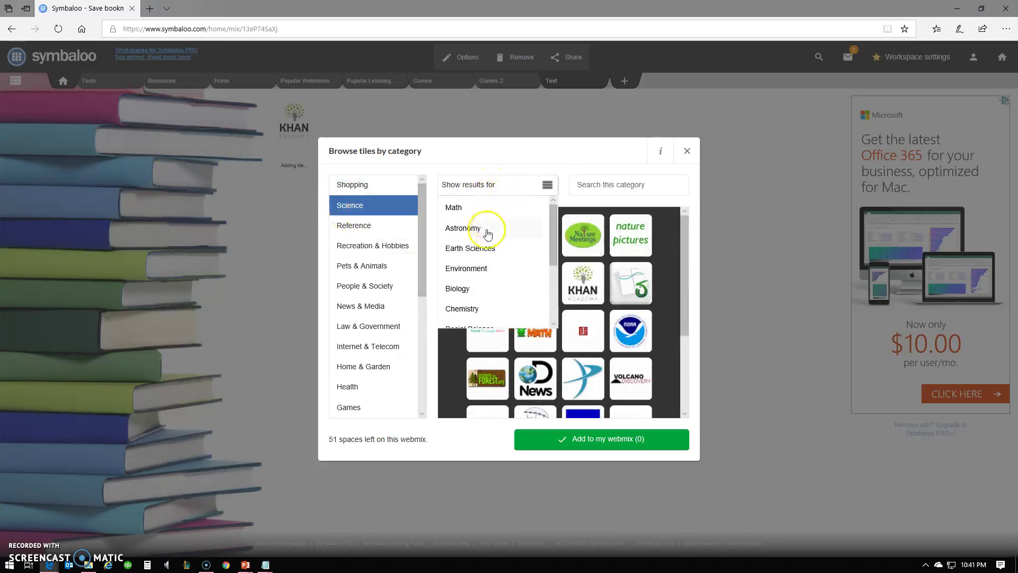
pyautogui.click(490, 207)
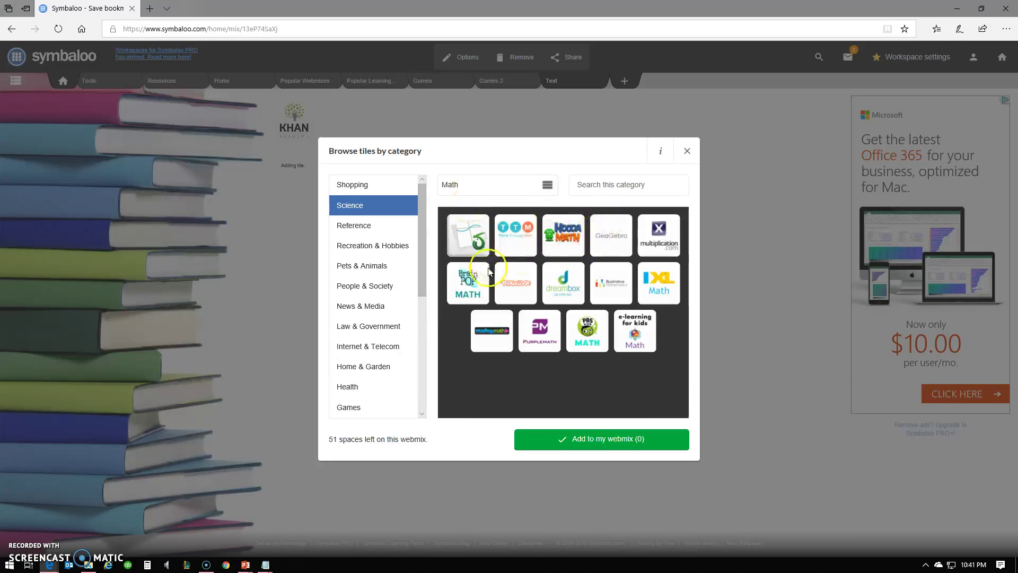
pyautogui.click(473, 292)
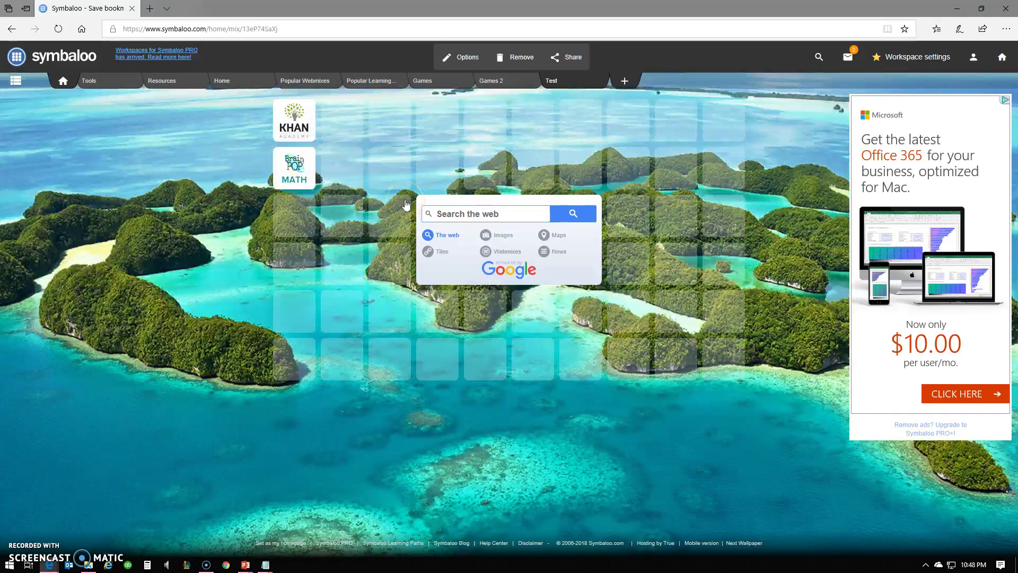
pyautogui.click(294, 215)
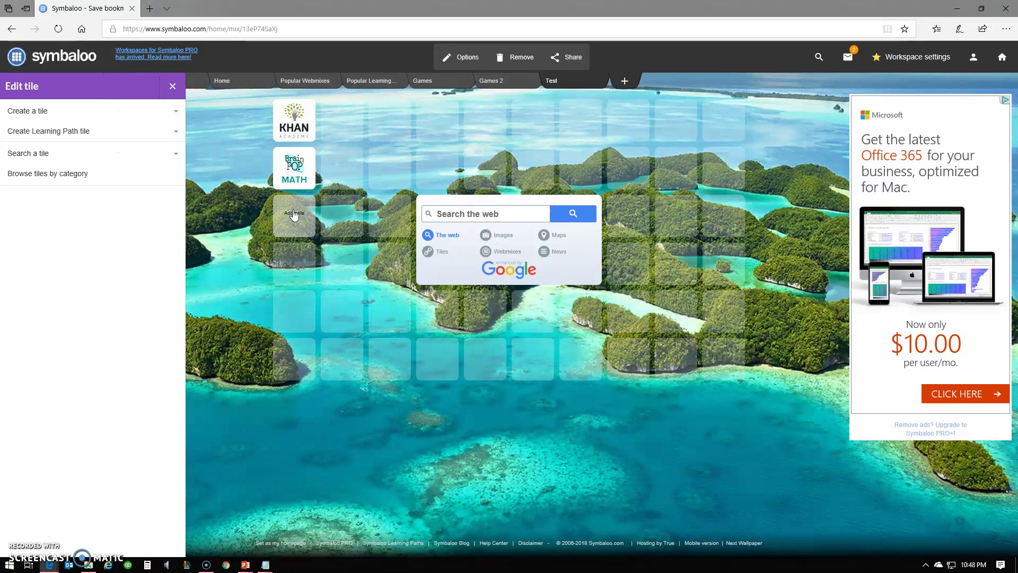
pyautogui.click(89, 114)
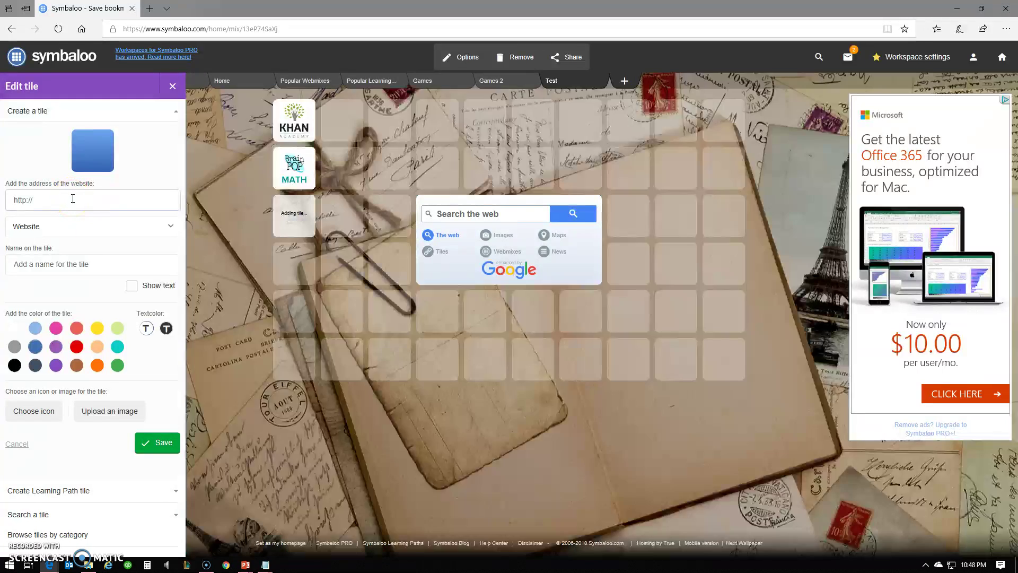
pyautogui.write('http://www.fox.com')
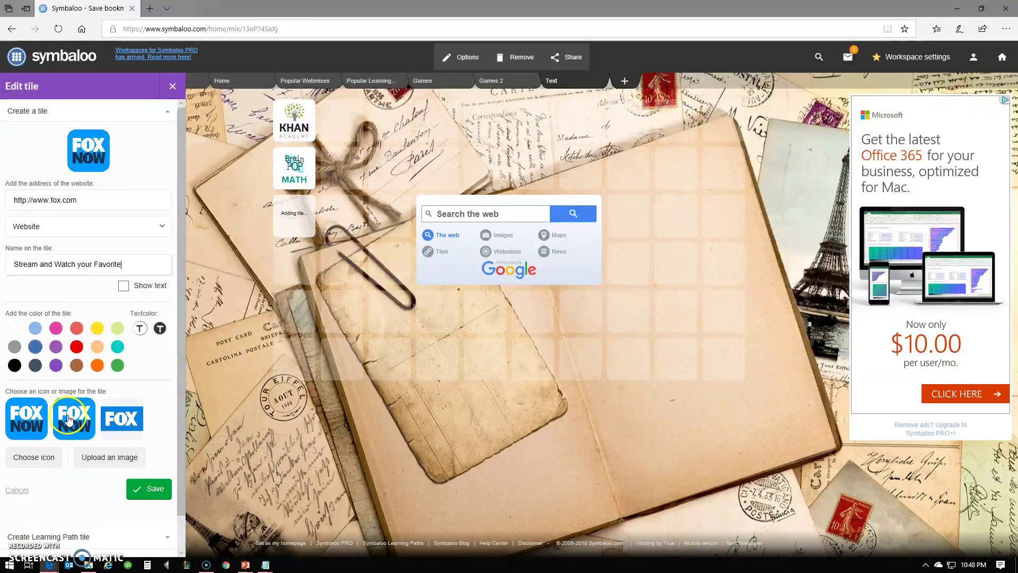
pyautogui.click(84, 424)
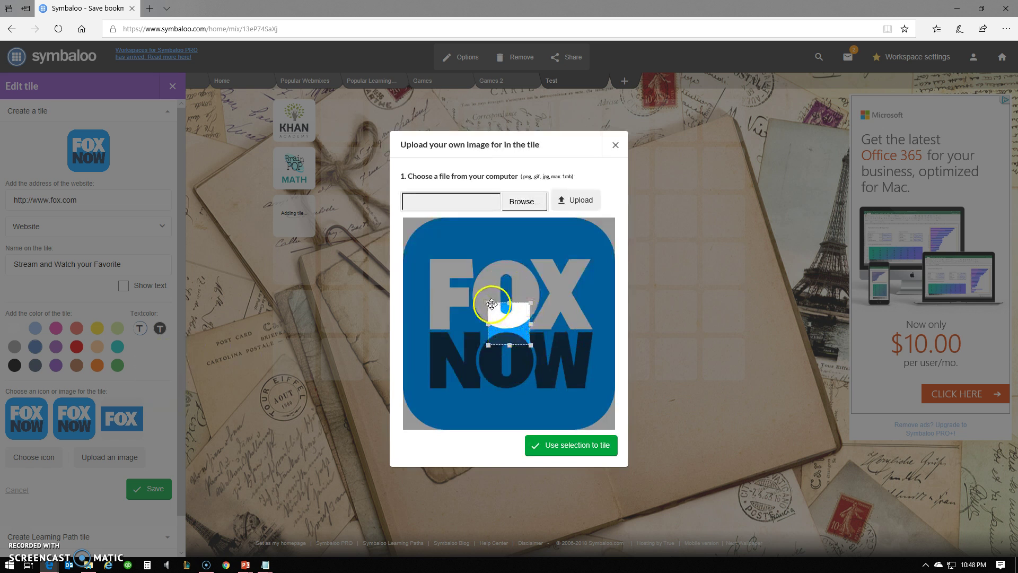
# - Crop the image to cover the full FOX NOW logo, use it as the icon, and save the tile
pyautogui.moveTo(488, 301); pyautogui.dragTo(387, 200)
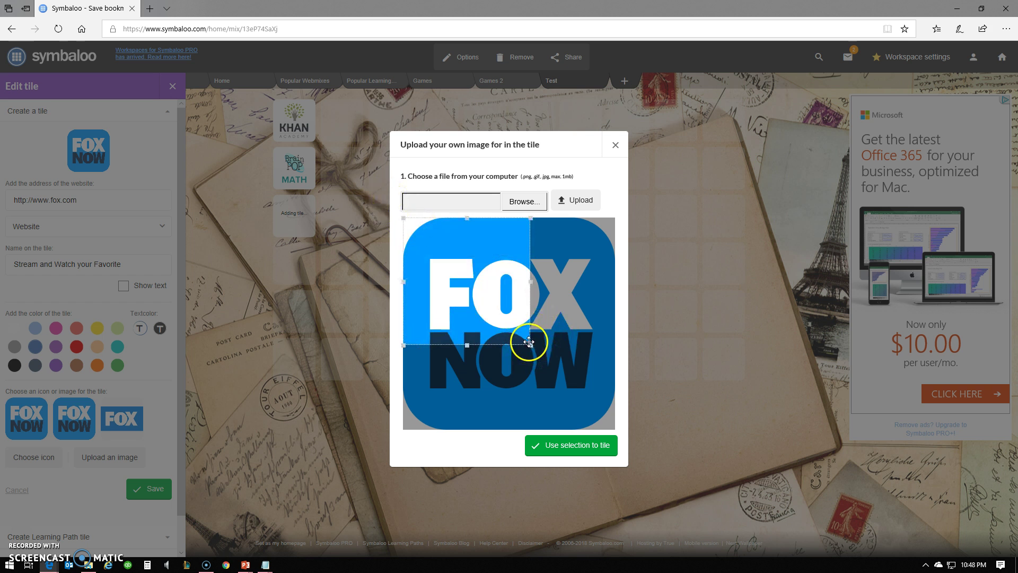
pyautogui.moveTo(528, 342); pyautogui.dragTo(605, 444)
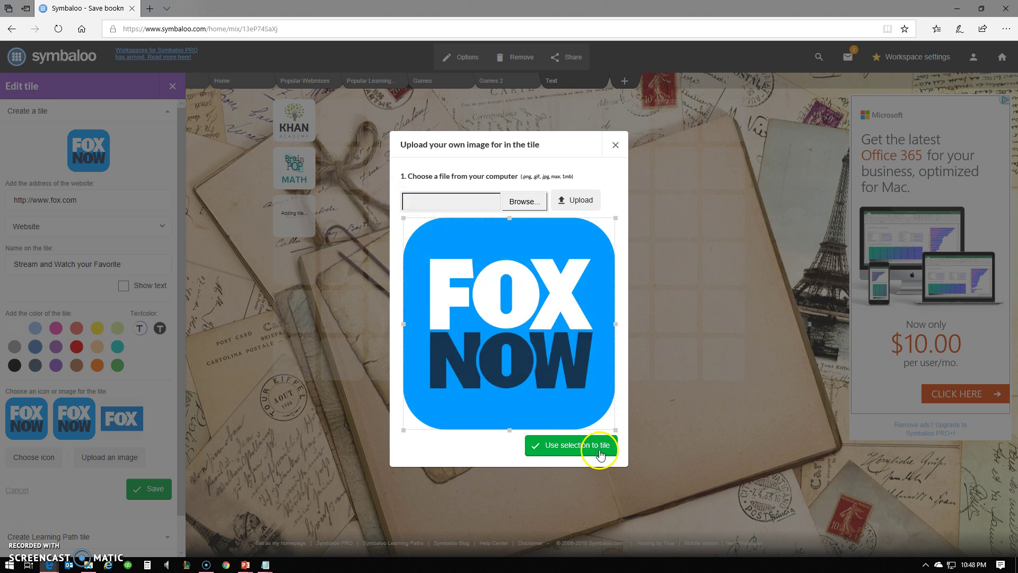
pyautogui.click(564, 445)
pyautogui.click(102, 150)
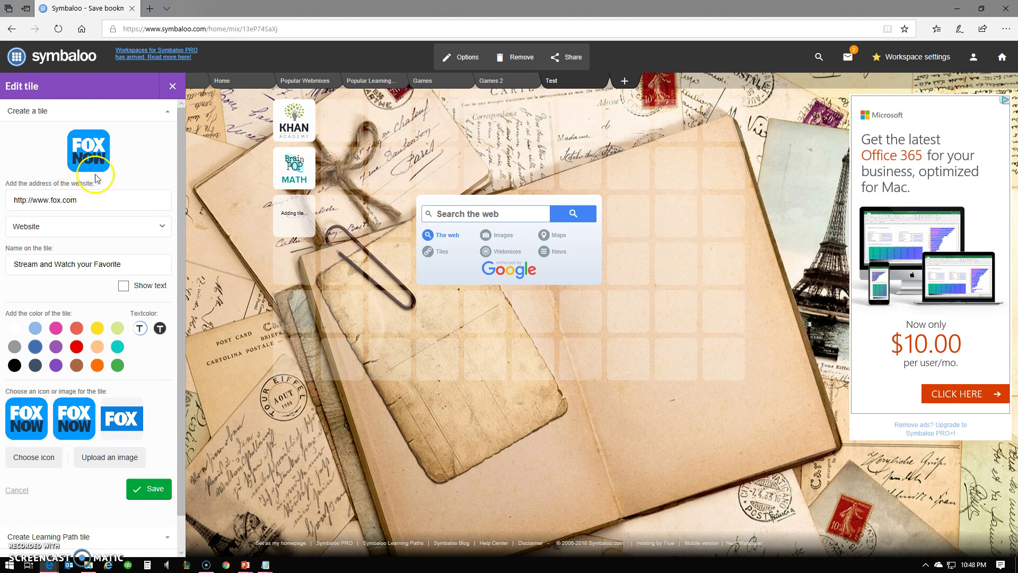
pyautogui.click(151, 490)
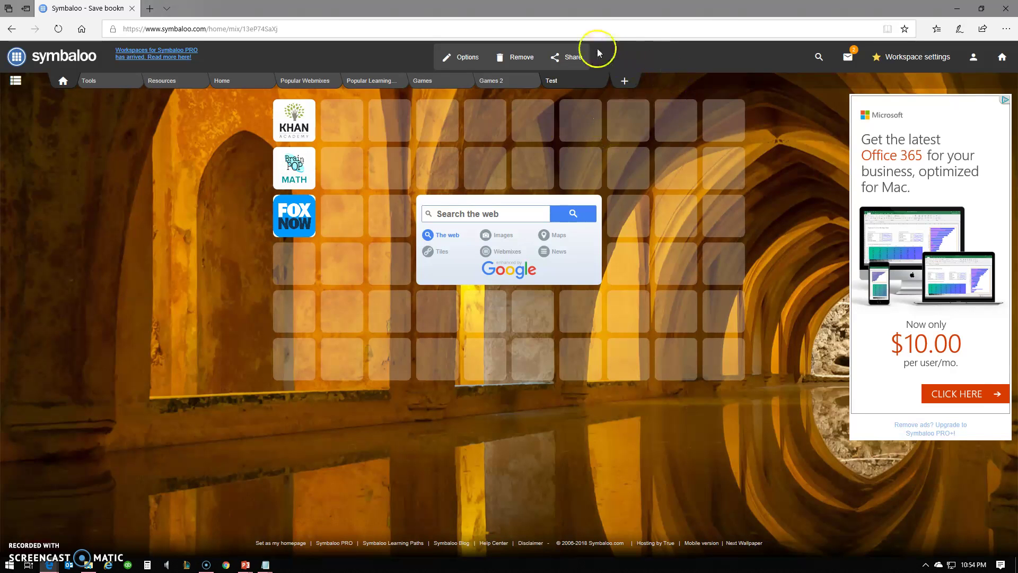
# - Open the Share this webmix details for the Test webmix
pyautogui.click(568, 58)
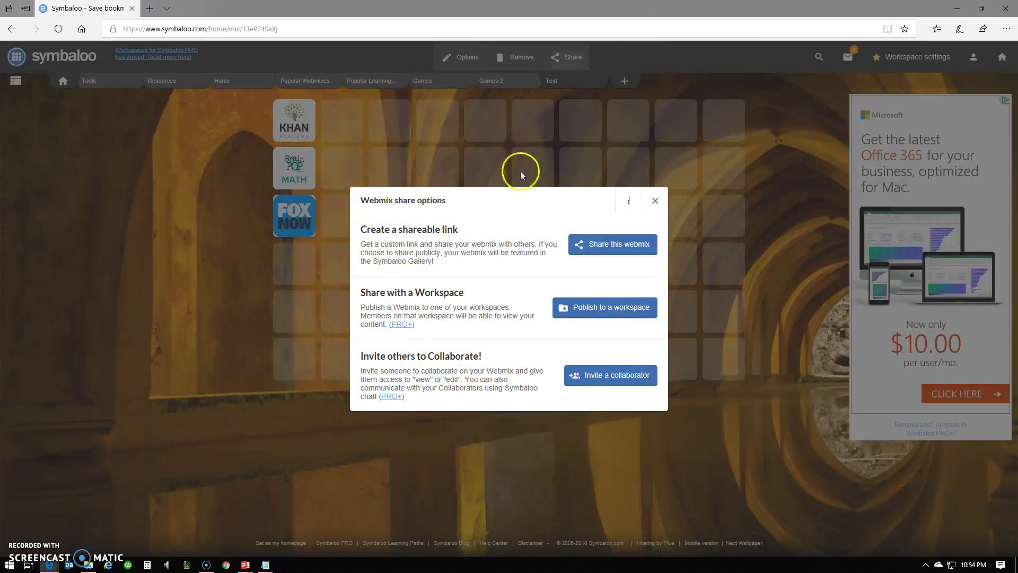
pyautogui.click(635, 248)
pyautogui.click(568, 57)
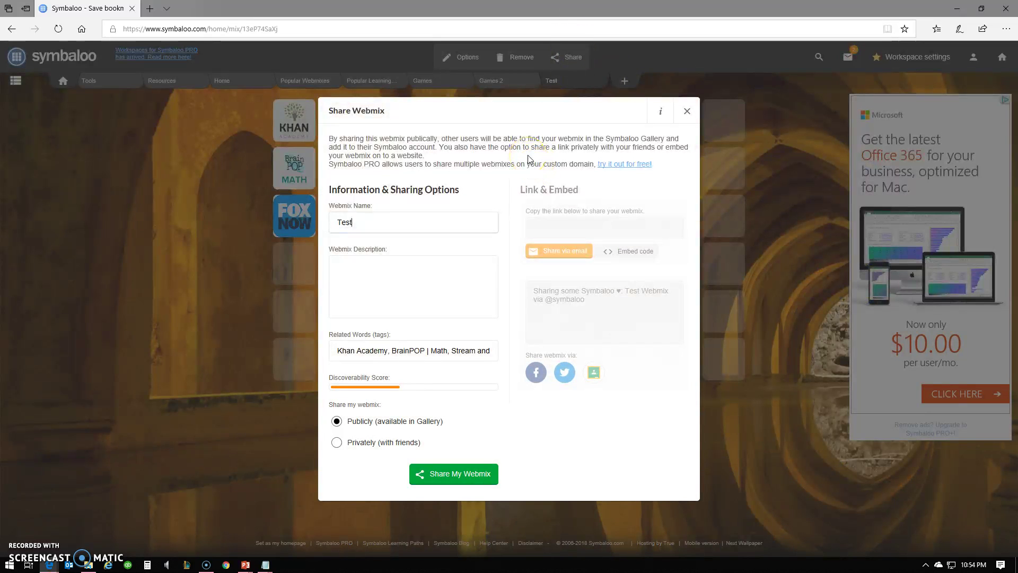
# - Add the description 'every day use', set Privately (with friends), and share the webmix
pyautogui.click(357, 224)
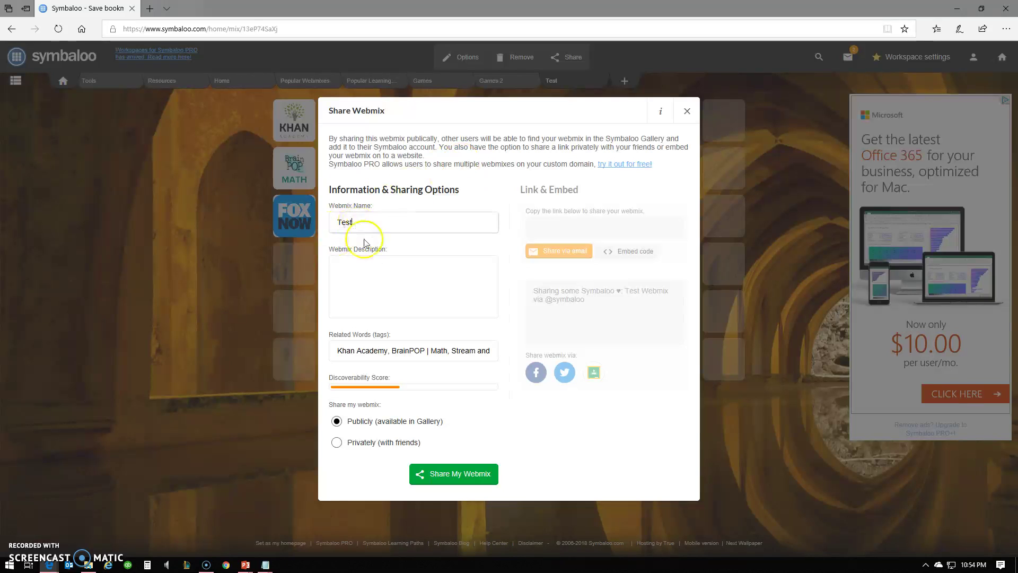
pyautogui.click(381, 298)
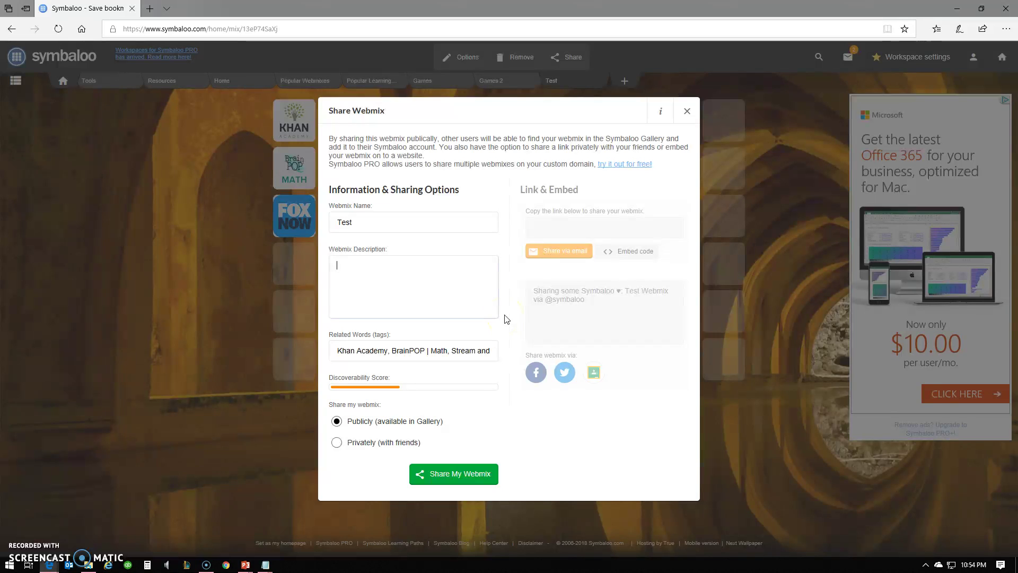
pyautogui.write('every day use')
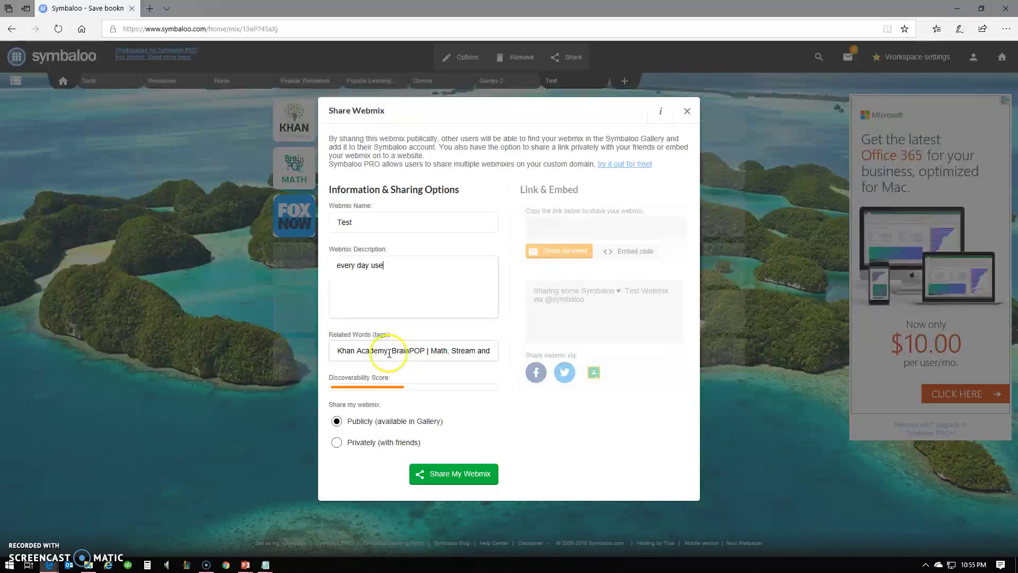
pyautogui.click(360, 450)
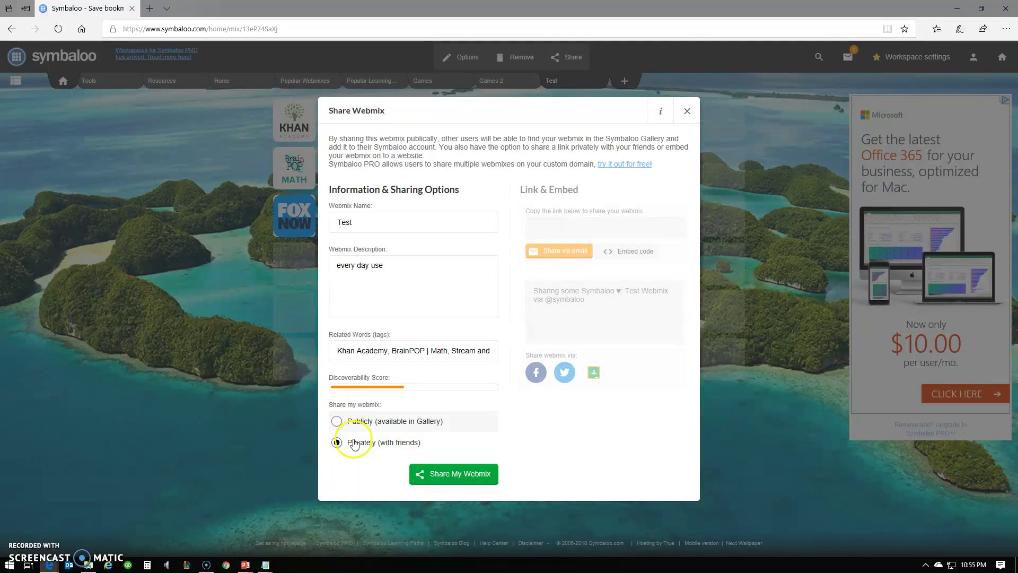
pyautogui.click(450, 469)
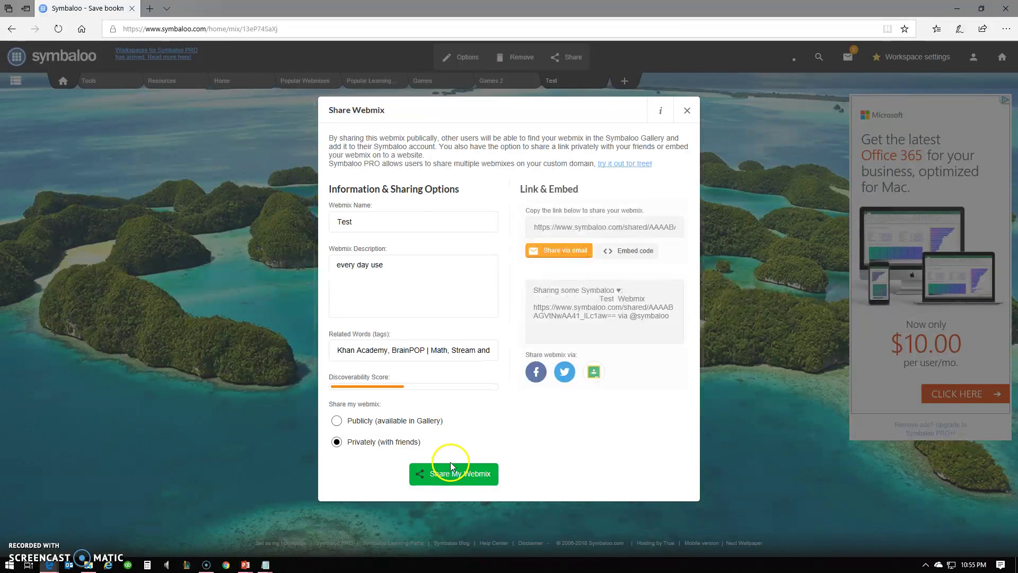
# - Select the entire generated private link in the Link & Embed URL field
pyautogui.click(611, 230)
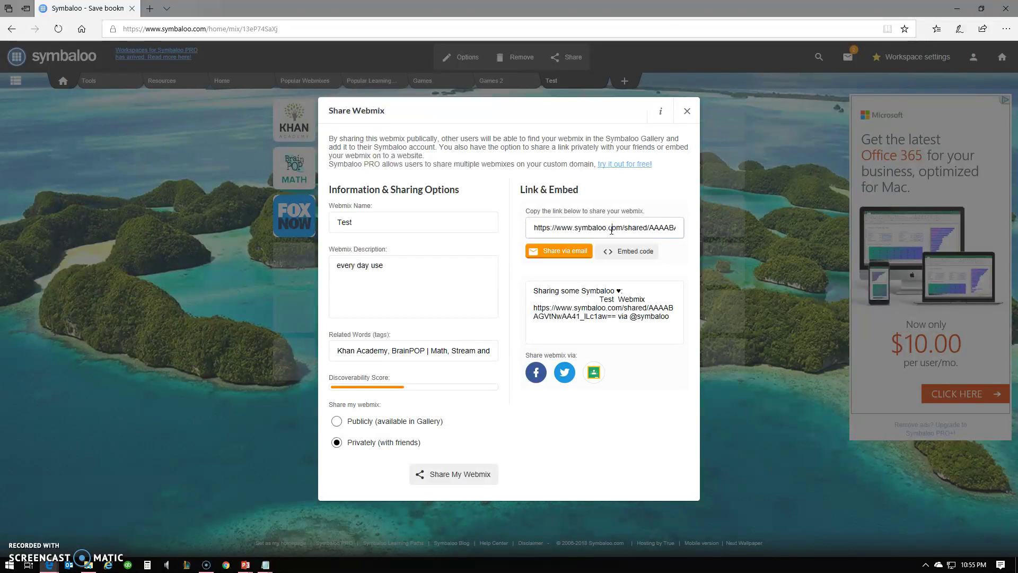
pyautogui.click(611, 230)
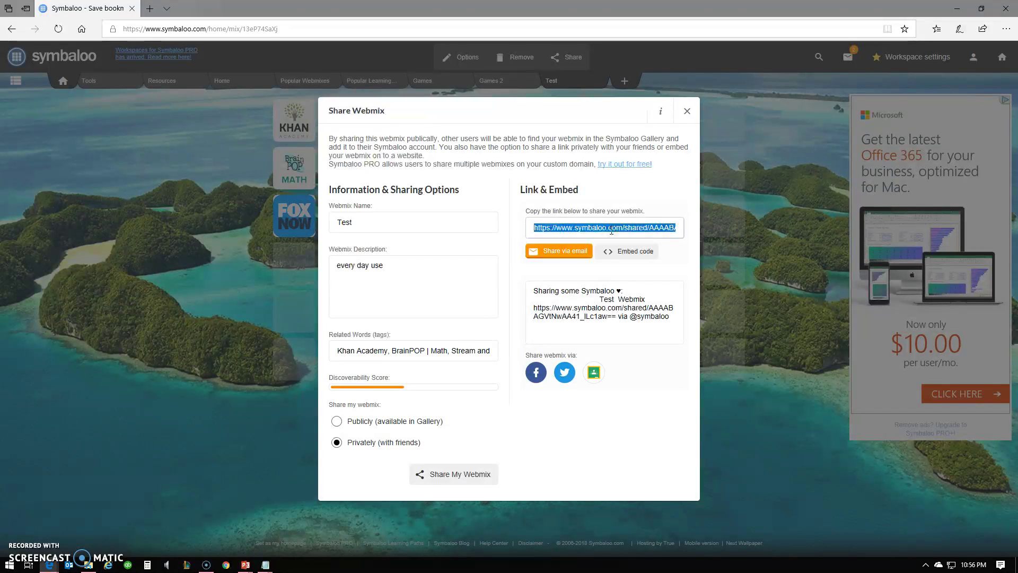